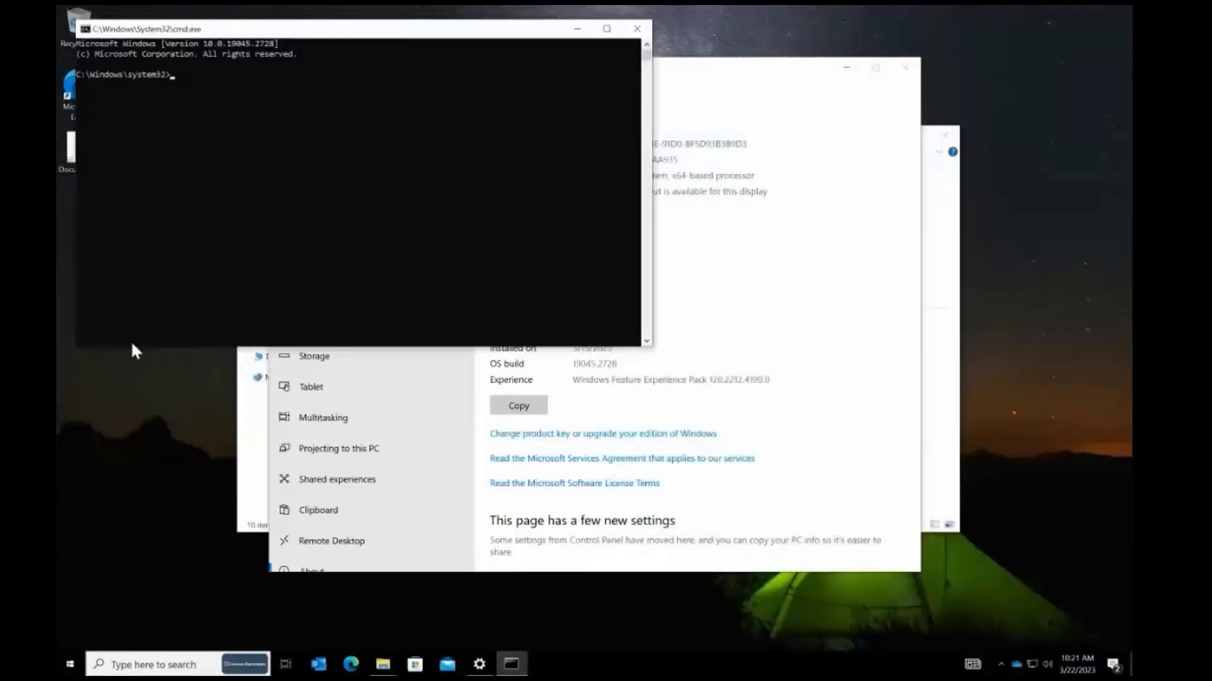
# Step: Run dsregcmd /status and scroll up to Device State to confirm the PC is domain-joined, not Azure AD joined
pyautogui.moveTo(335, 27); pyautogui.dragTo(508, 79)
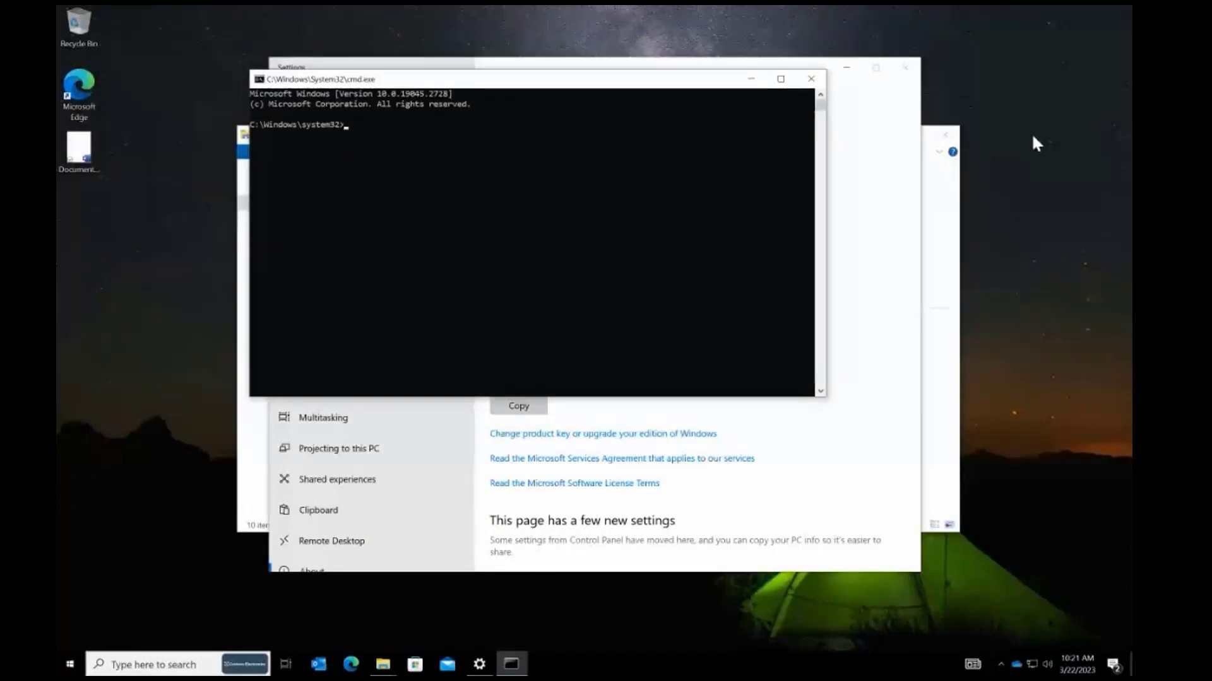
pyautogui.write('dsregcmd /status')
pyautogui.press('Return')
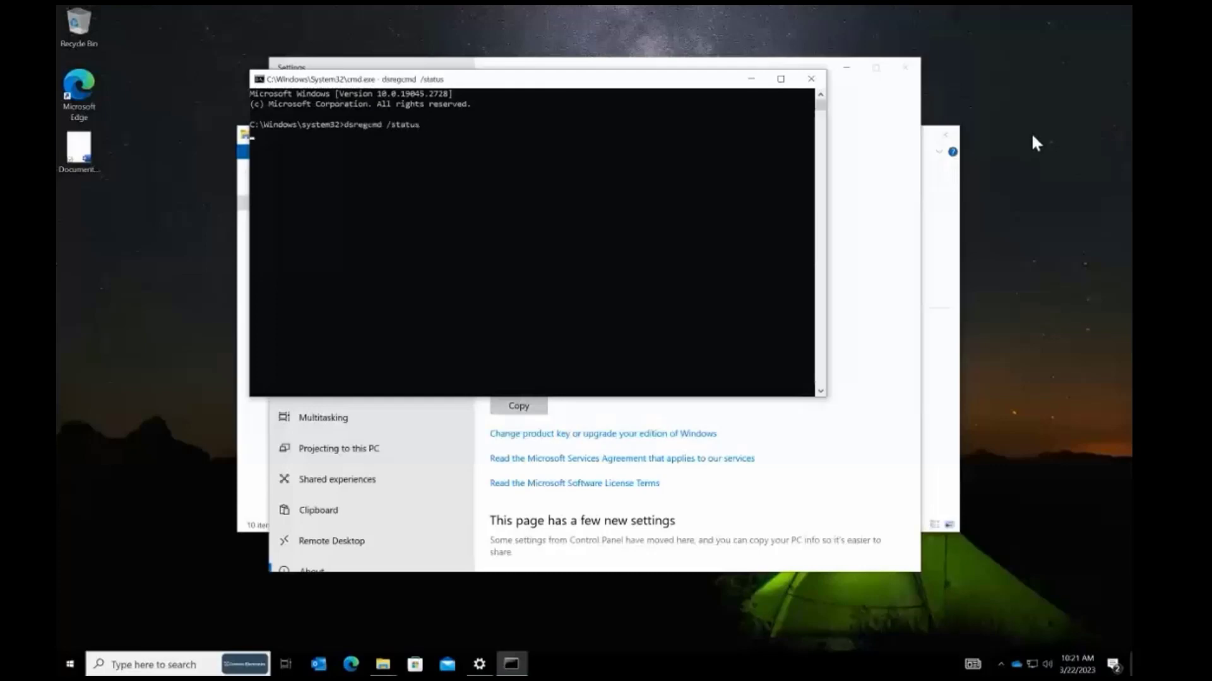
pyautogui.scroll(15, 578, 319)
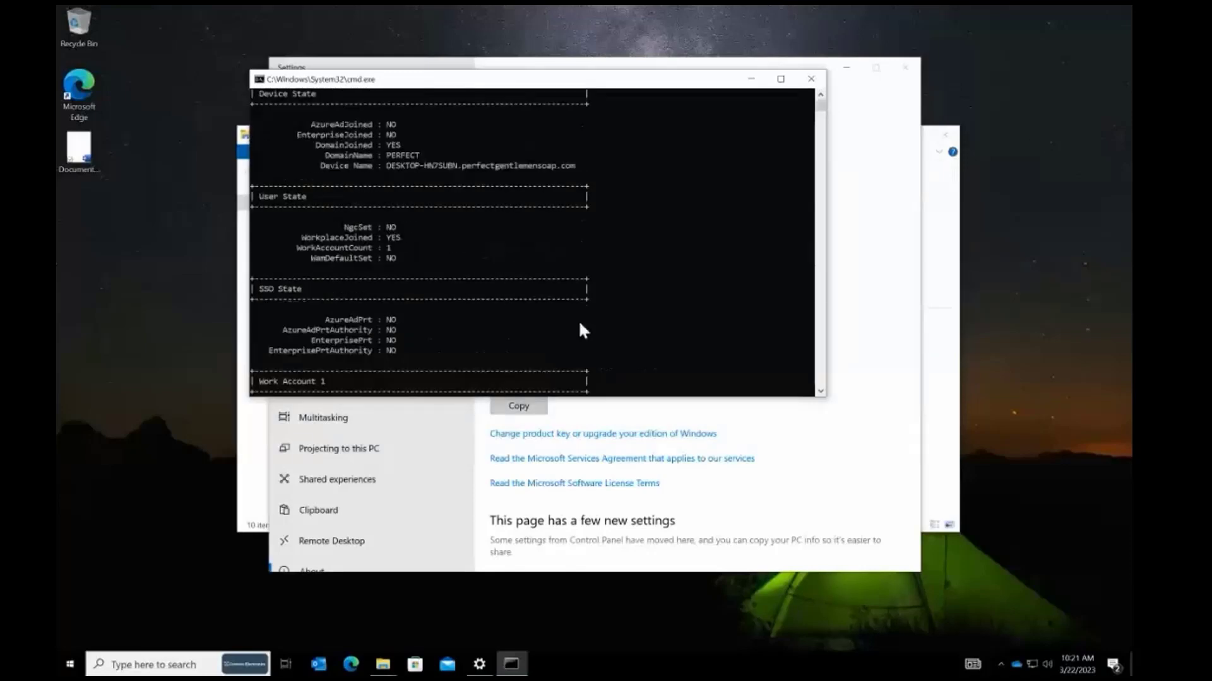
pyautogui.scroll(2, 579, 323)
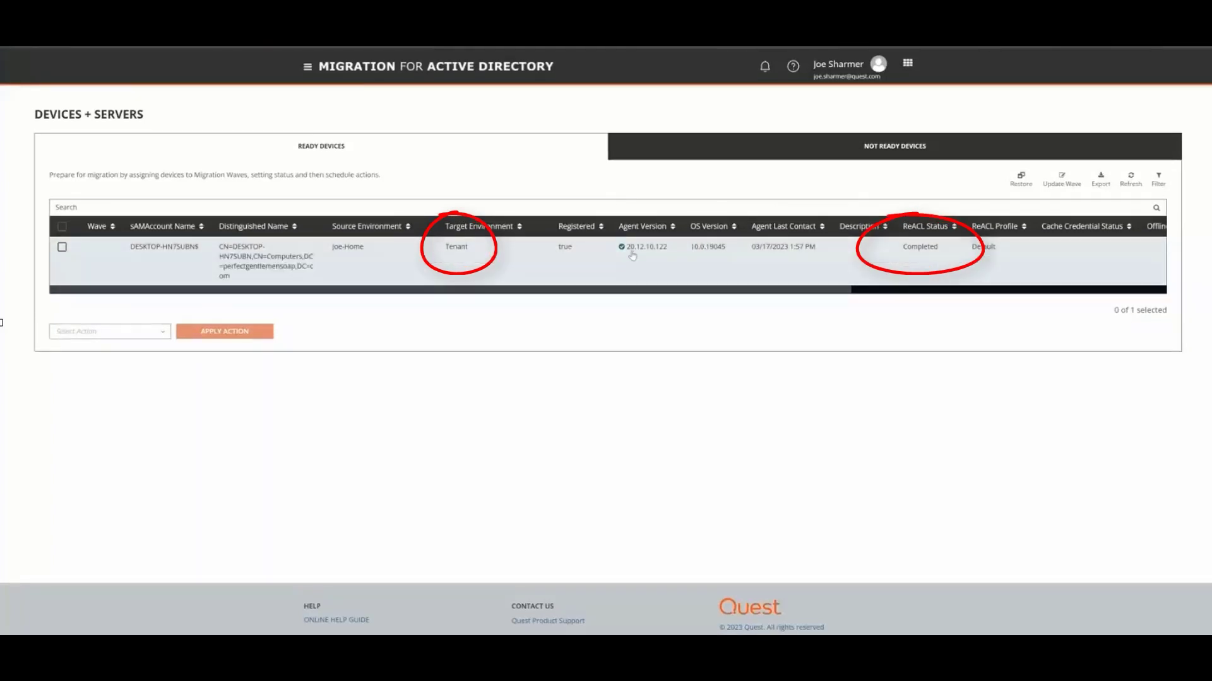
# Step: Review the existing Azure AD Join profile without saving changes, then open the Migration profiles list
pyautogui.click(307, 66)
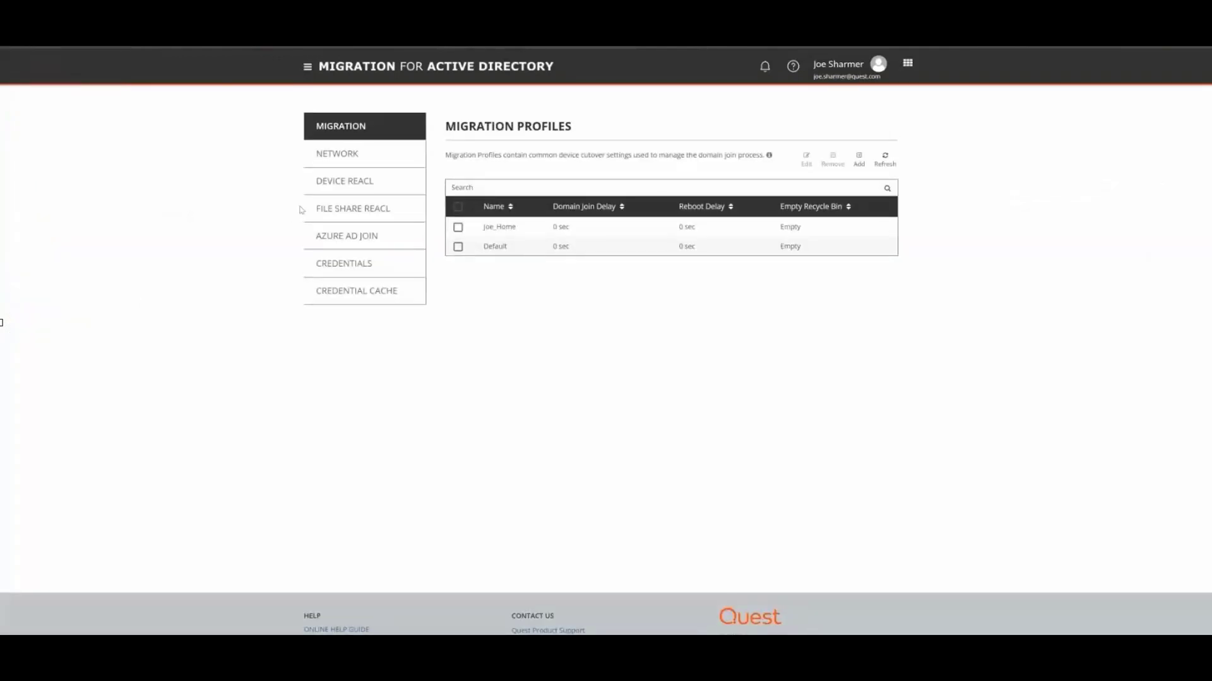
pyautogui.click(349, 237)
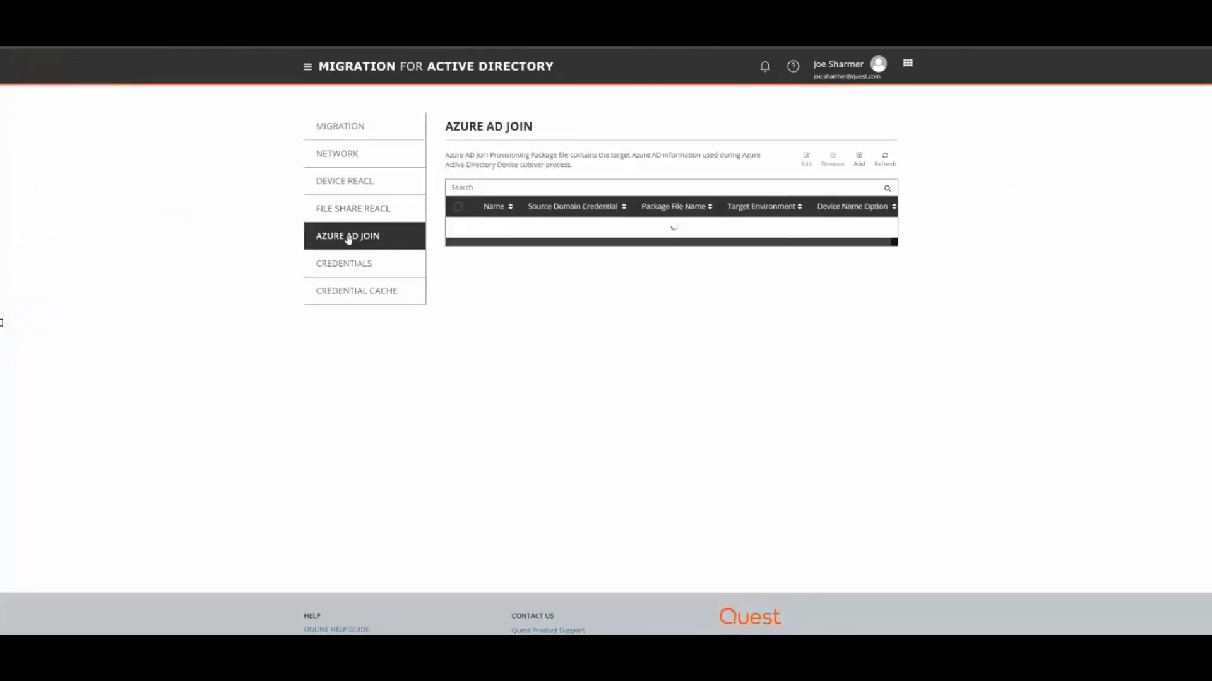
pyautogui.click(491, 229)
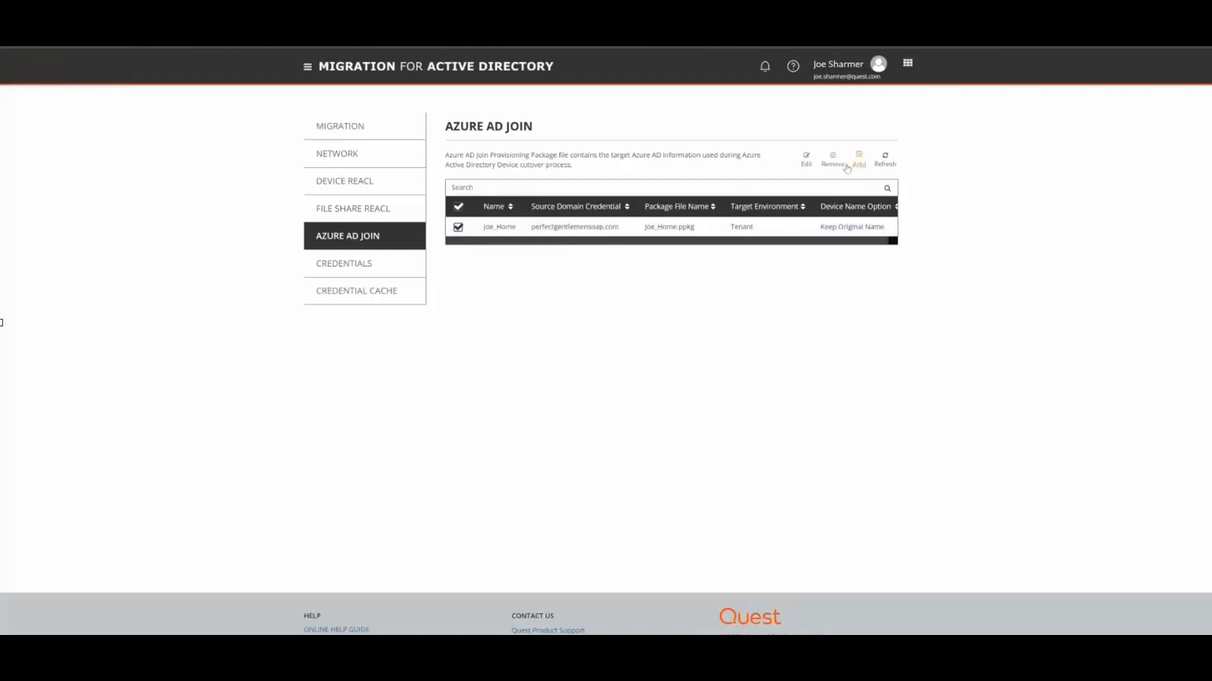
pyautogui.click(806, 160)
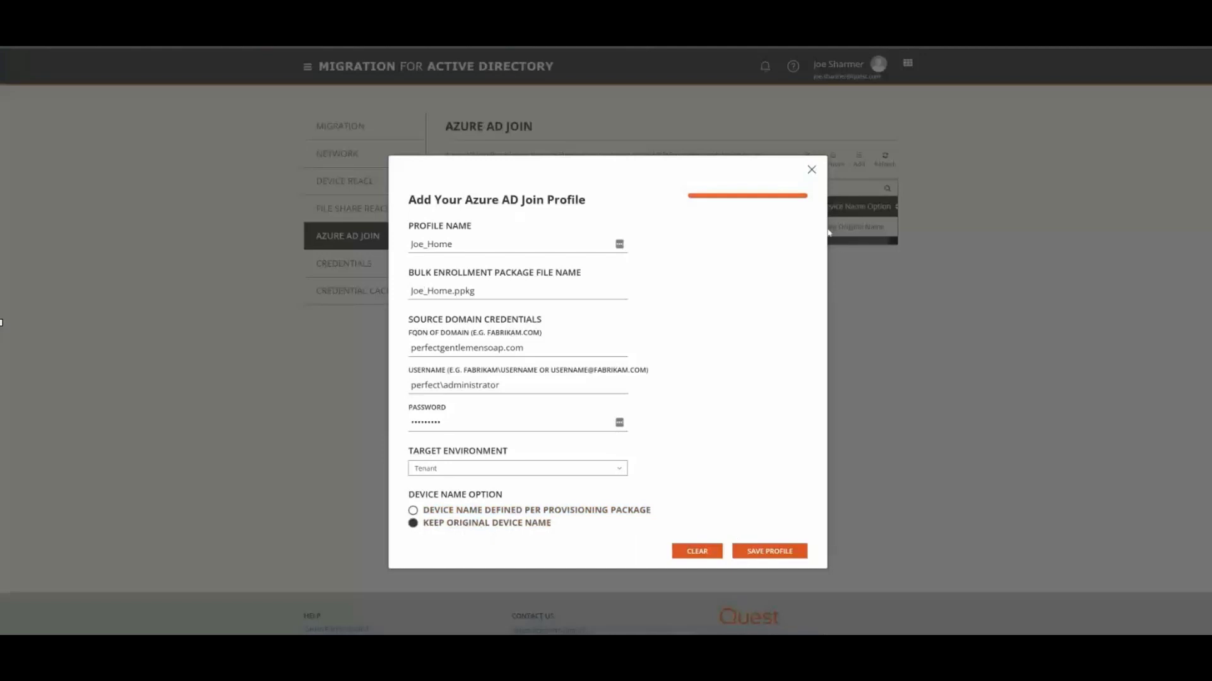
pyautogui.click(811, 170)
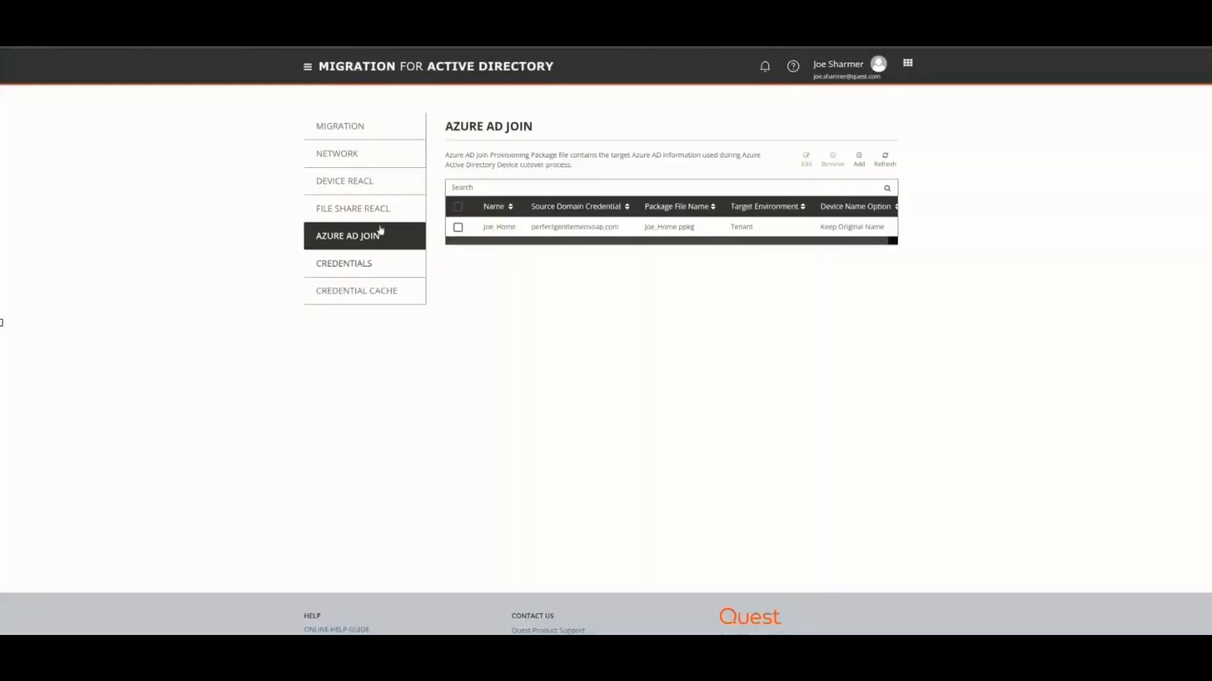
pyautogui.click(337, 119)
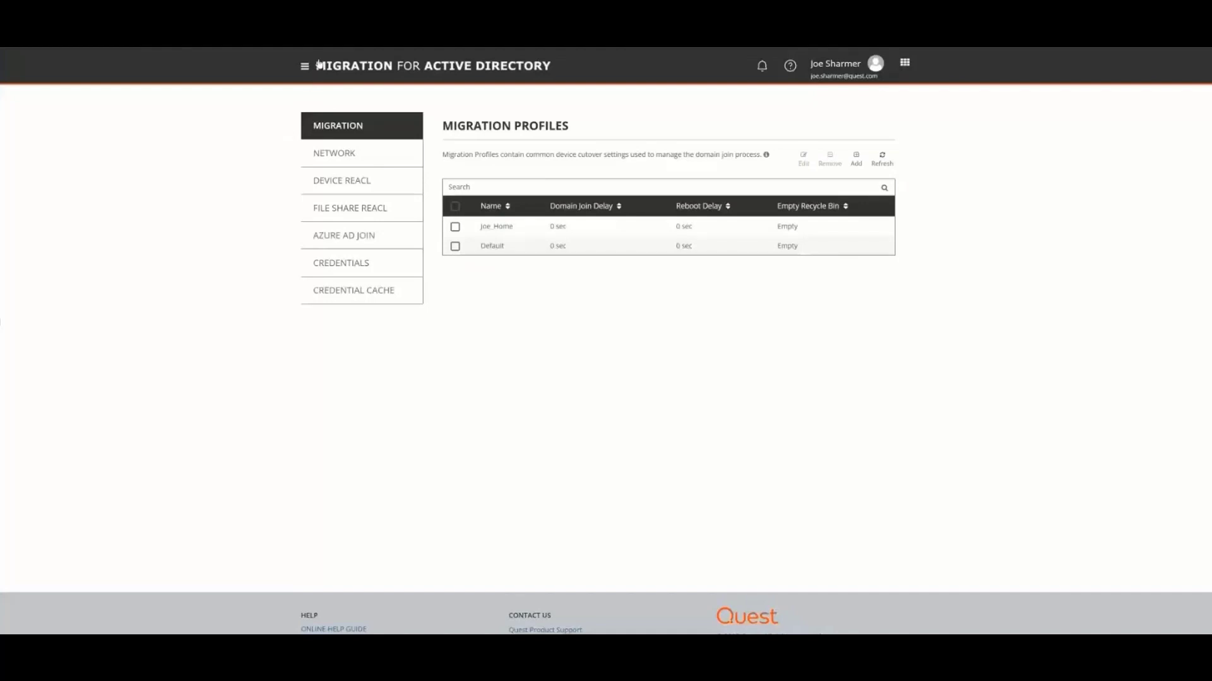
# Step: Check the Azure Bulk Enrollment share path \\dc01\share under Configurations > Repositories
pyautogui.click(306, 67)
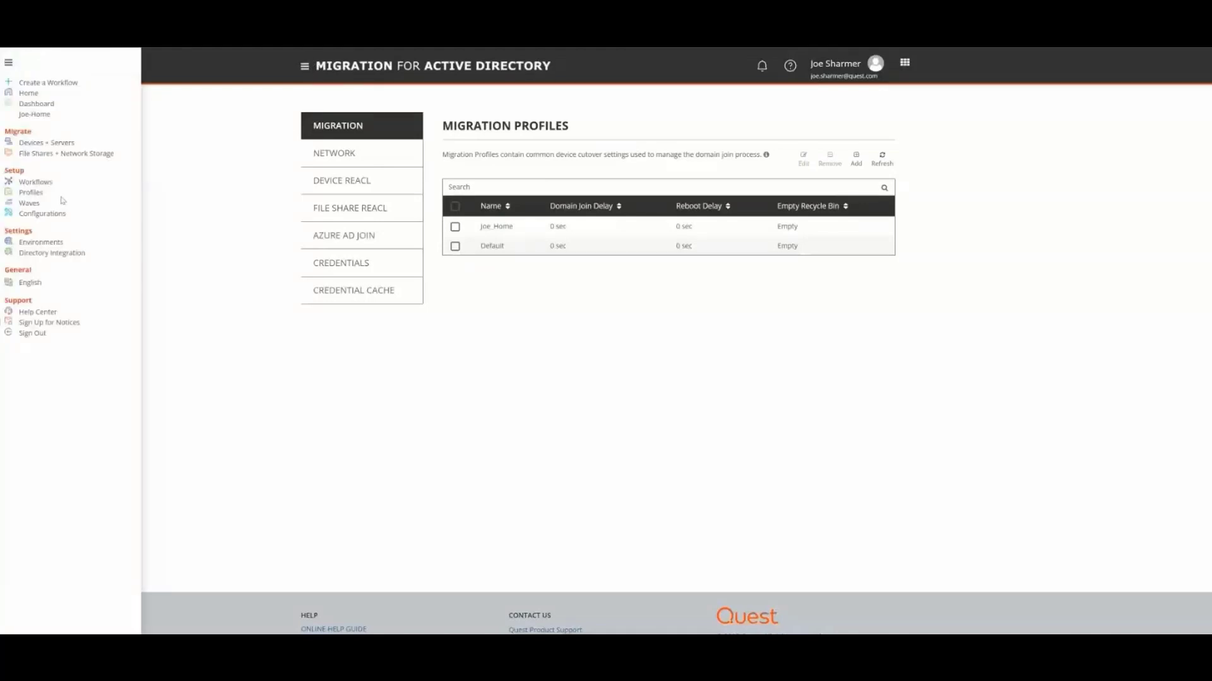
pyautogui.click(41, 215)
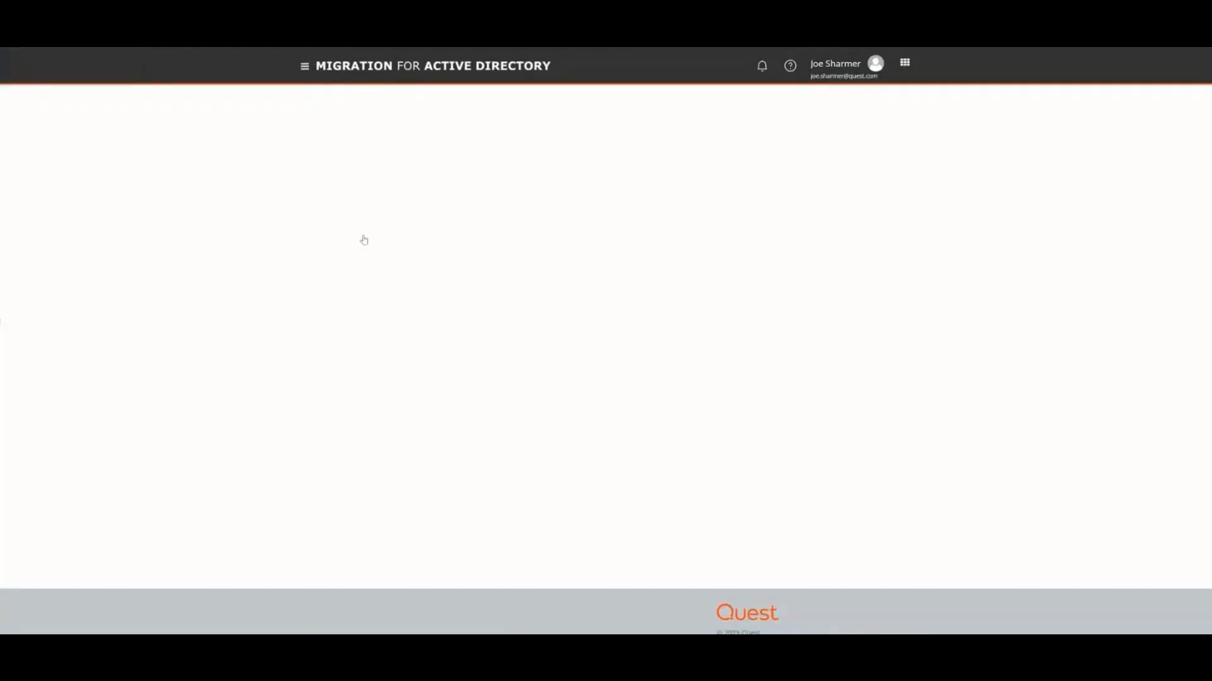
pyautogui.click(330, 181)
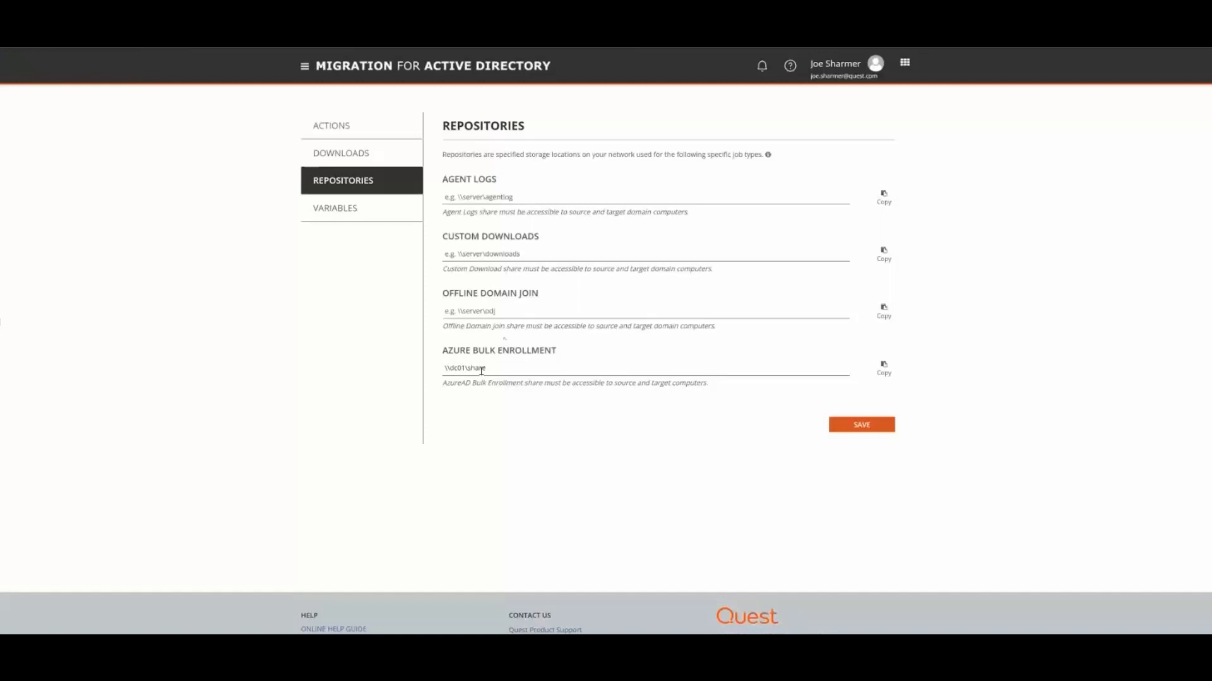
pyautogui.moveTo(487, 368); pyautogui.dragTo(442, 369)
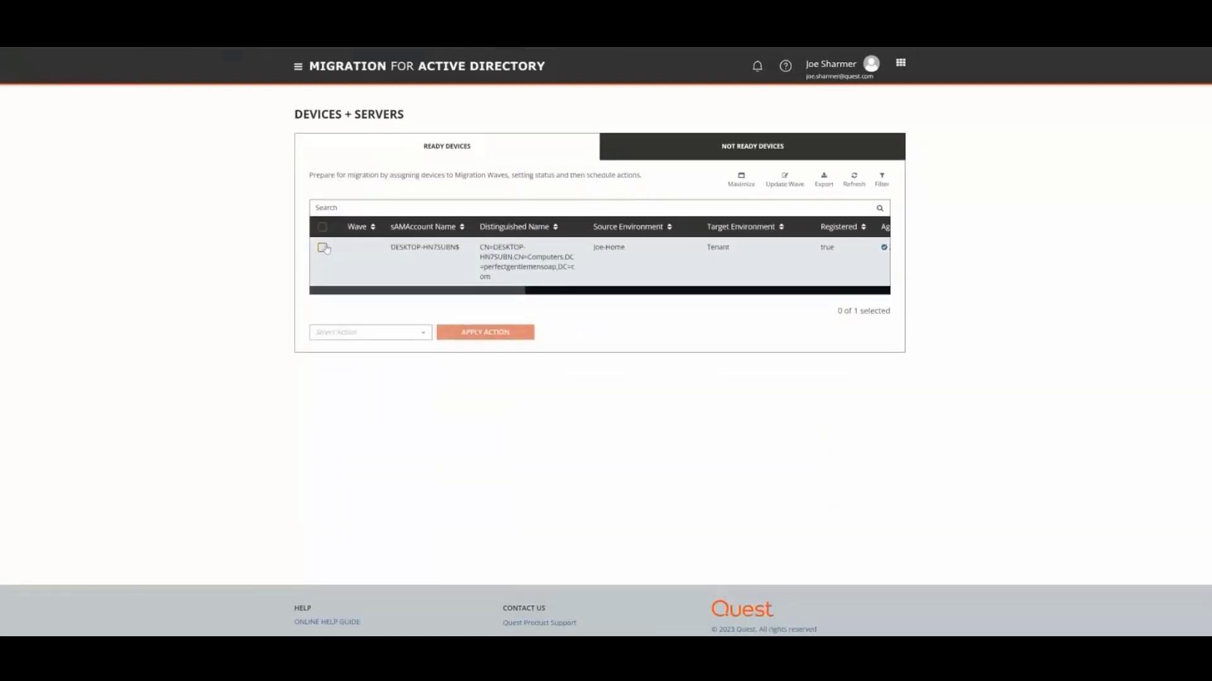
# Step: Select the ready desktop device and choose the AzureAD Cutover action for it
pyautogui.click(741, 179)
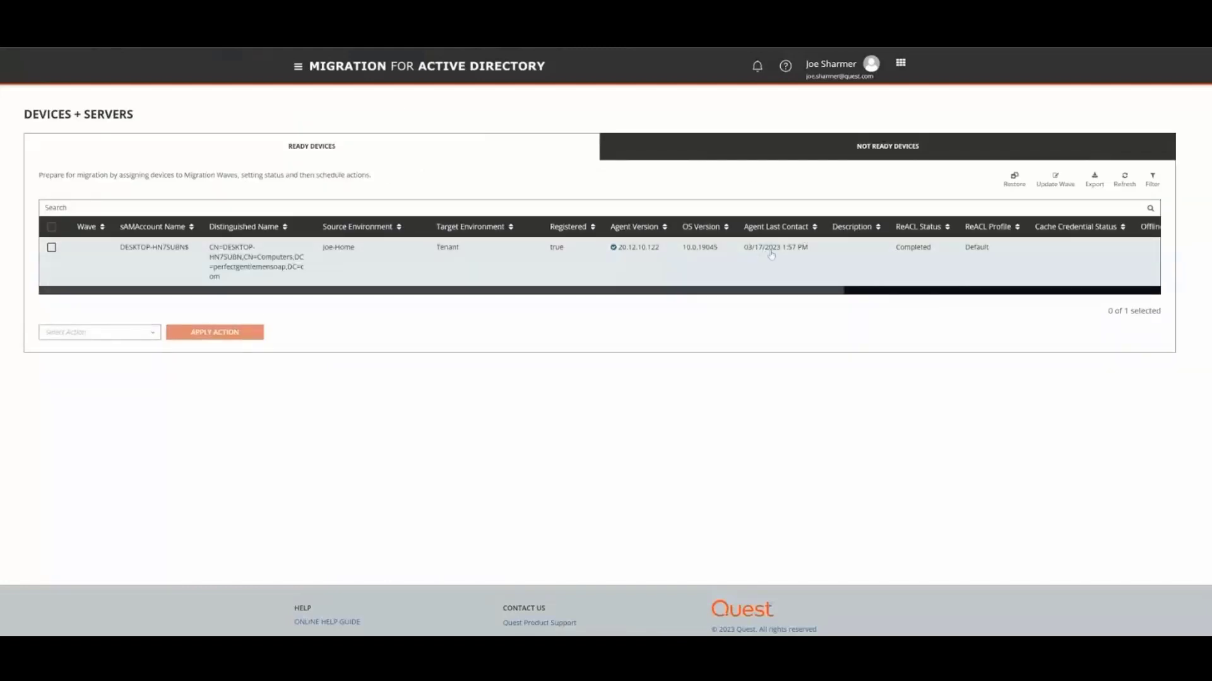
pyautogui.click(52, 248)
pyautogui.click(74, 304)
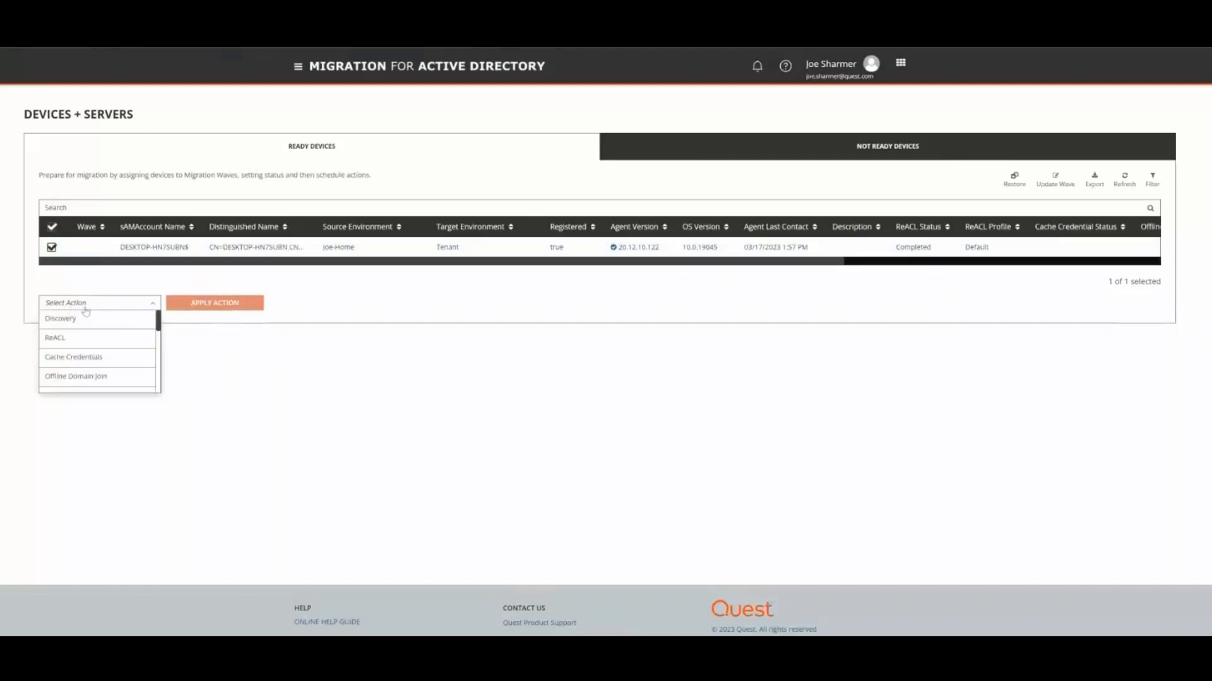
pyautogui.scroll(-5, 84, 353)
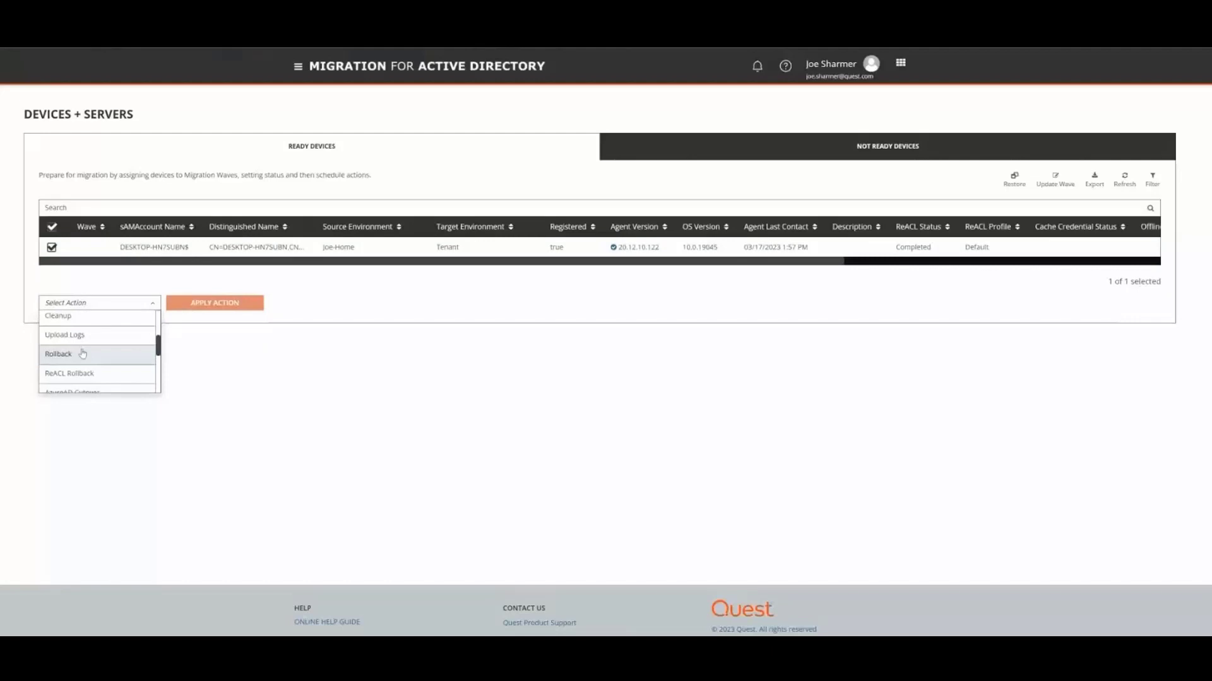
pyautogui.click(82, 375)
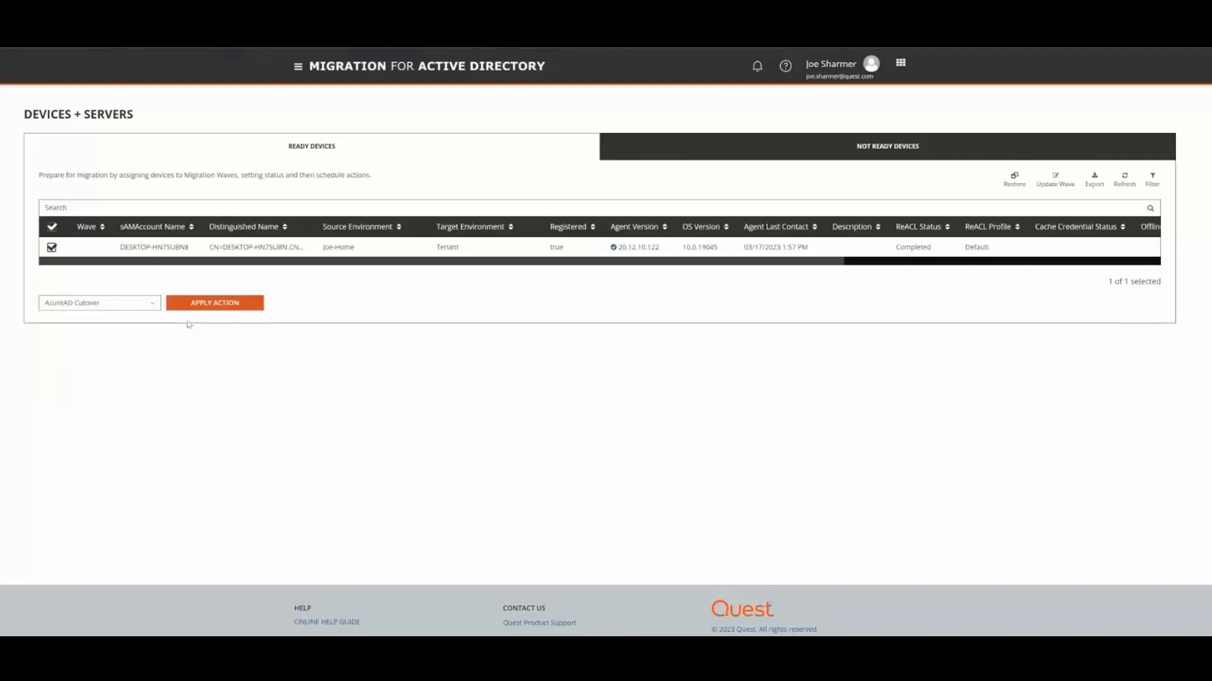
# Step: Apply the cutover with the home AzureAD profile and dismiss the Queue Summary
pyautogui.click(202, 305)
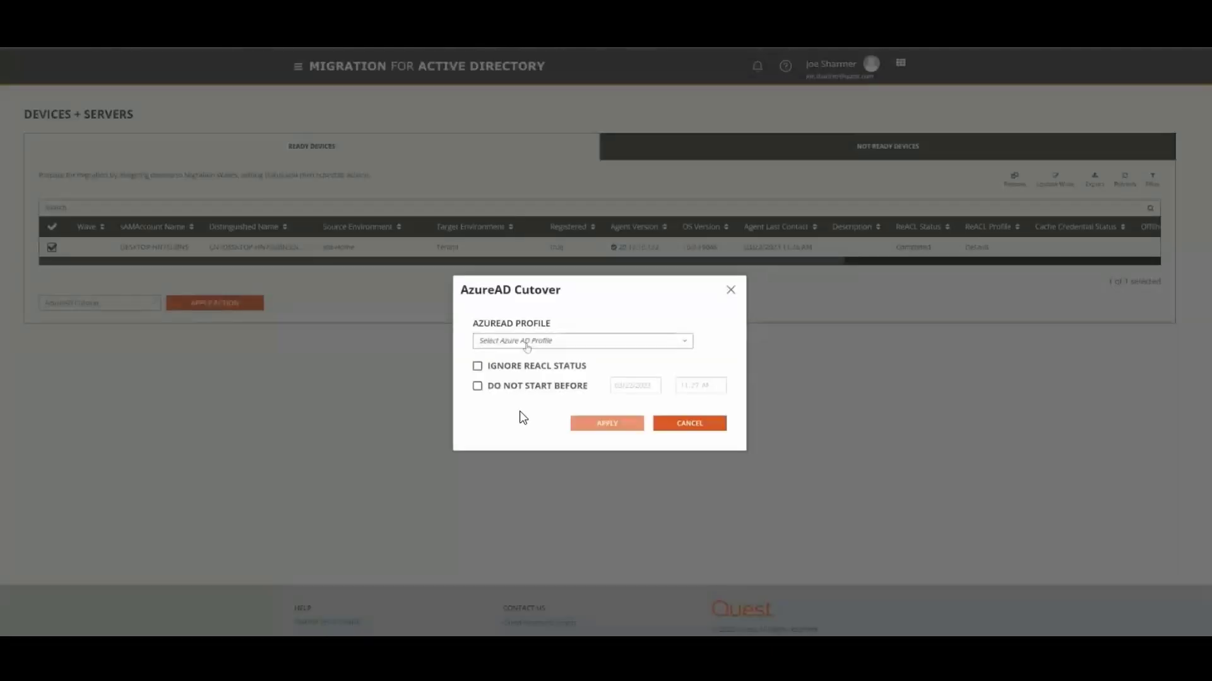
pyautogui.click(530, 341)
pyautogui.click(529, 357)
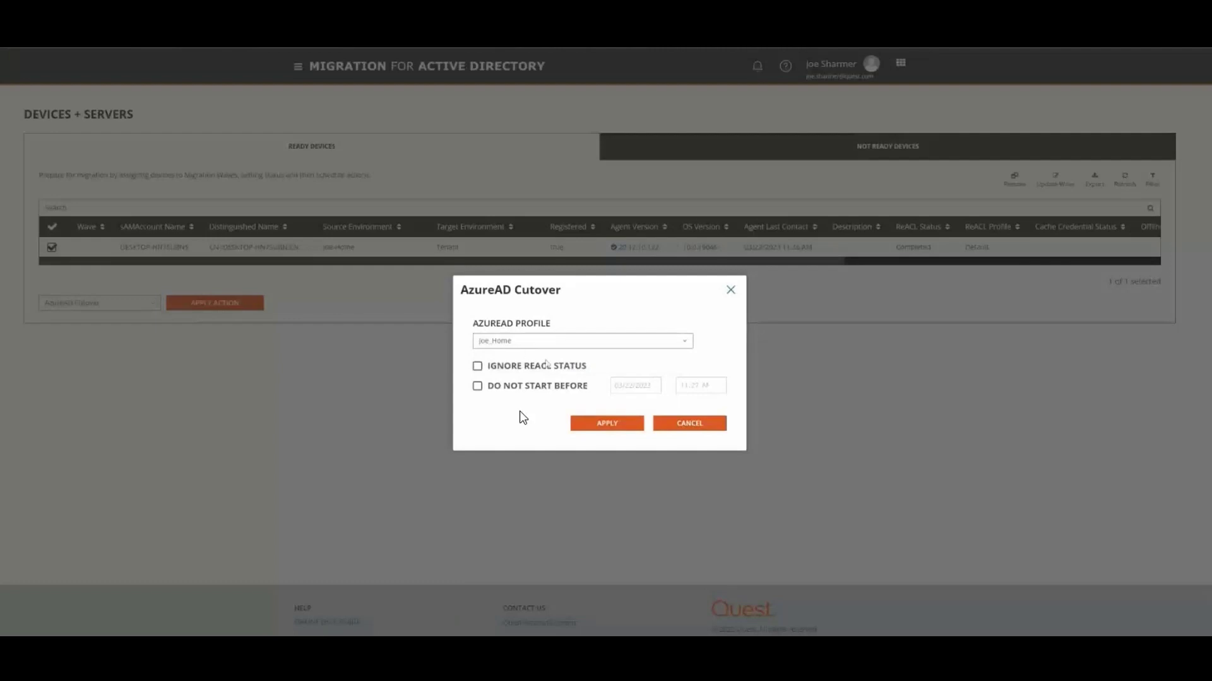
pyautogui.click(604, 426)
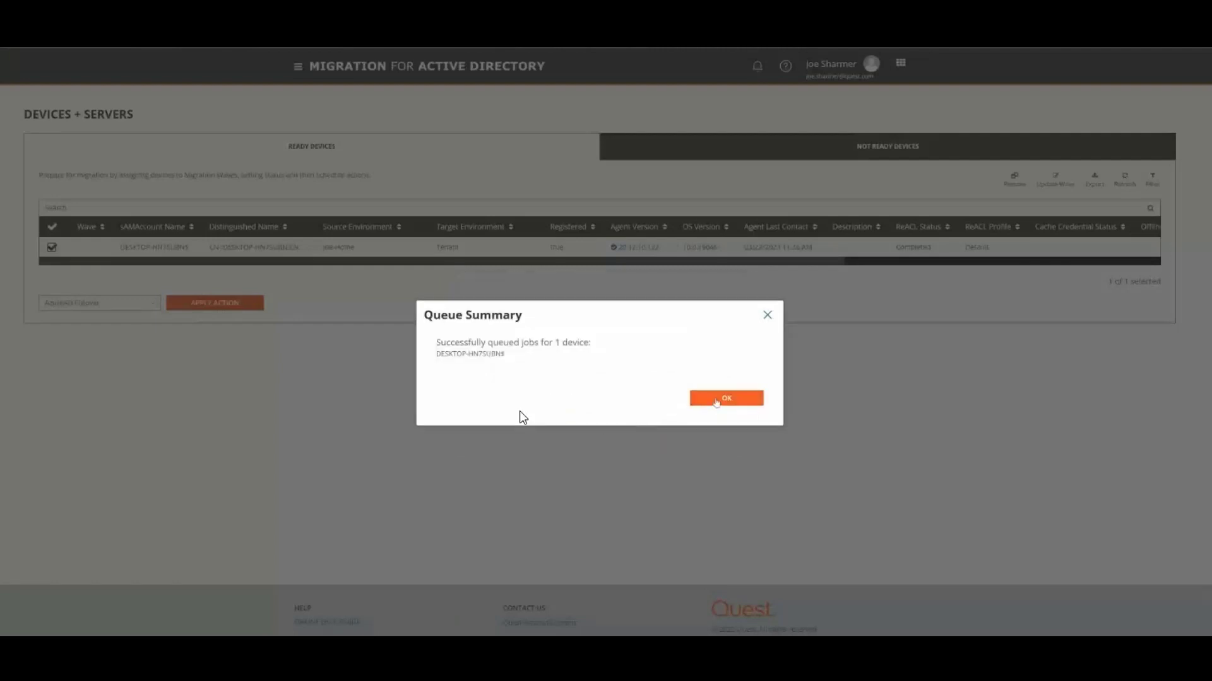
pyautogui.click(716, 400)
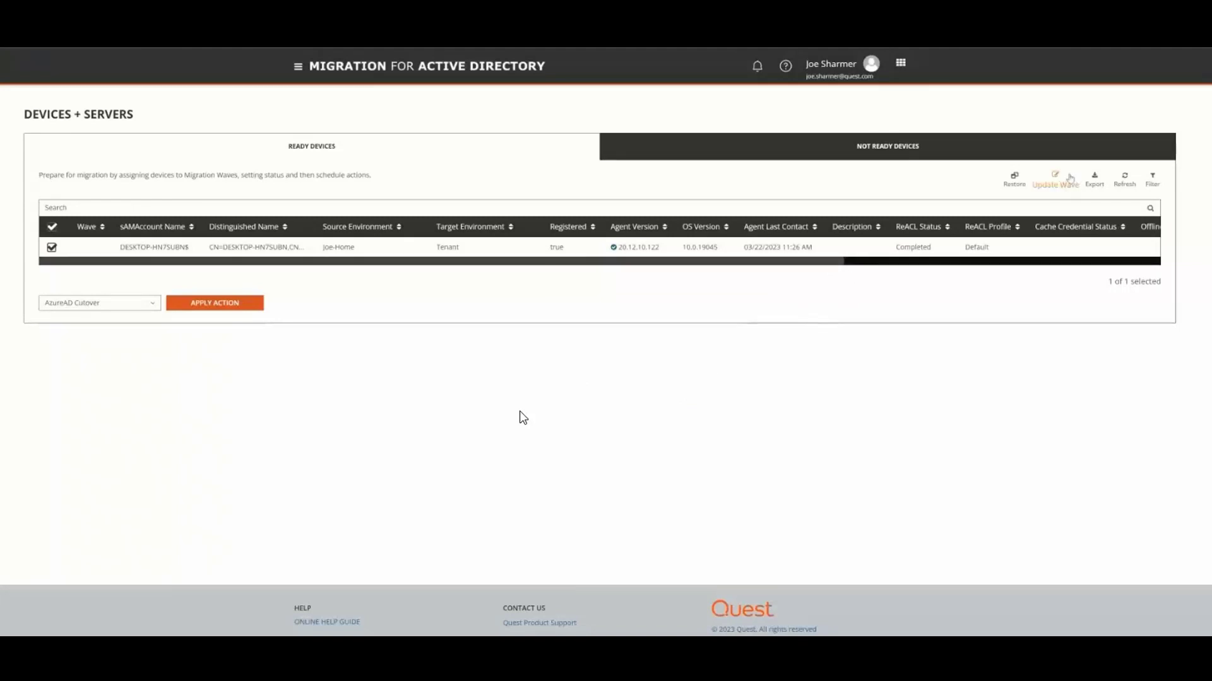
# Step: Refresh the device list to confirm AAD Cutover Status is Completed, then sign in with the account password
pyautogui.hscroll(5, 964, 233)
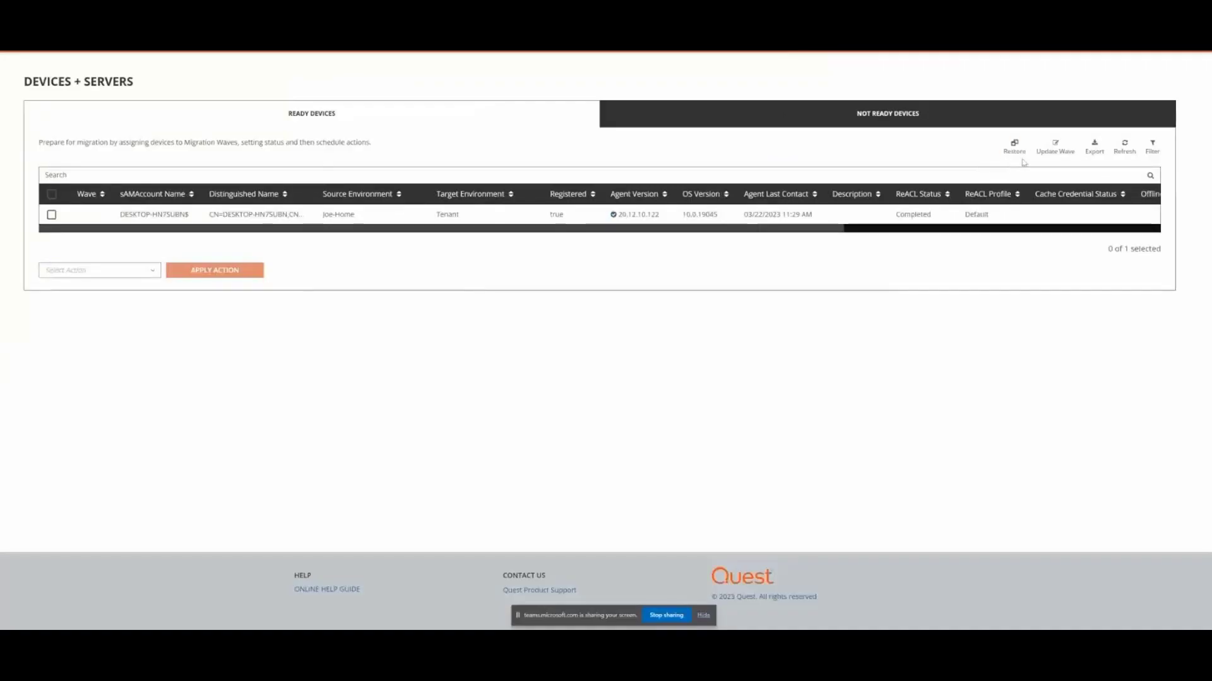
pyautogui.click(1124, 149)
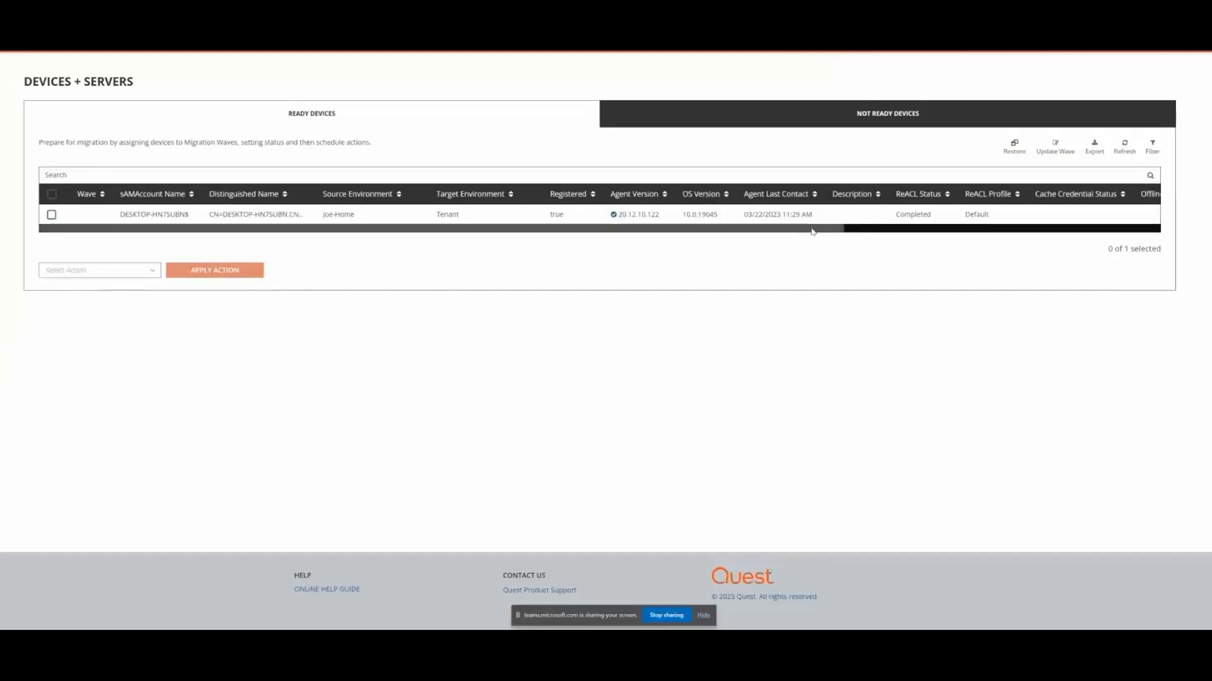
pyautogui.moveTo(812, 228)
pyautogui.mouseDown()
pyautogui.moveTo(1065, 228)
pyautogui.moveTo(984, 230)
pyautogui.moveTo(1030, 211)
pyautogui.moveTo(1010, 204)
pyautogui.mouseUp()
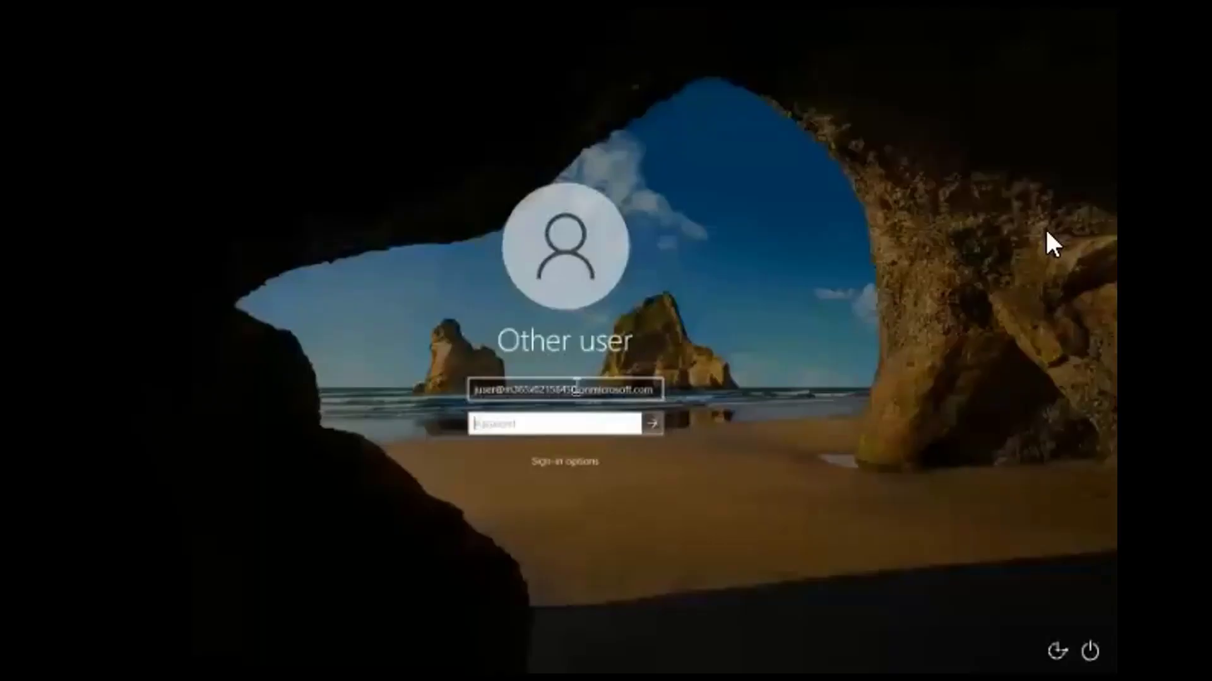
pyautogui.write('••••••••••')
pyautogui.press('Return')
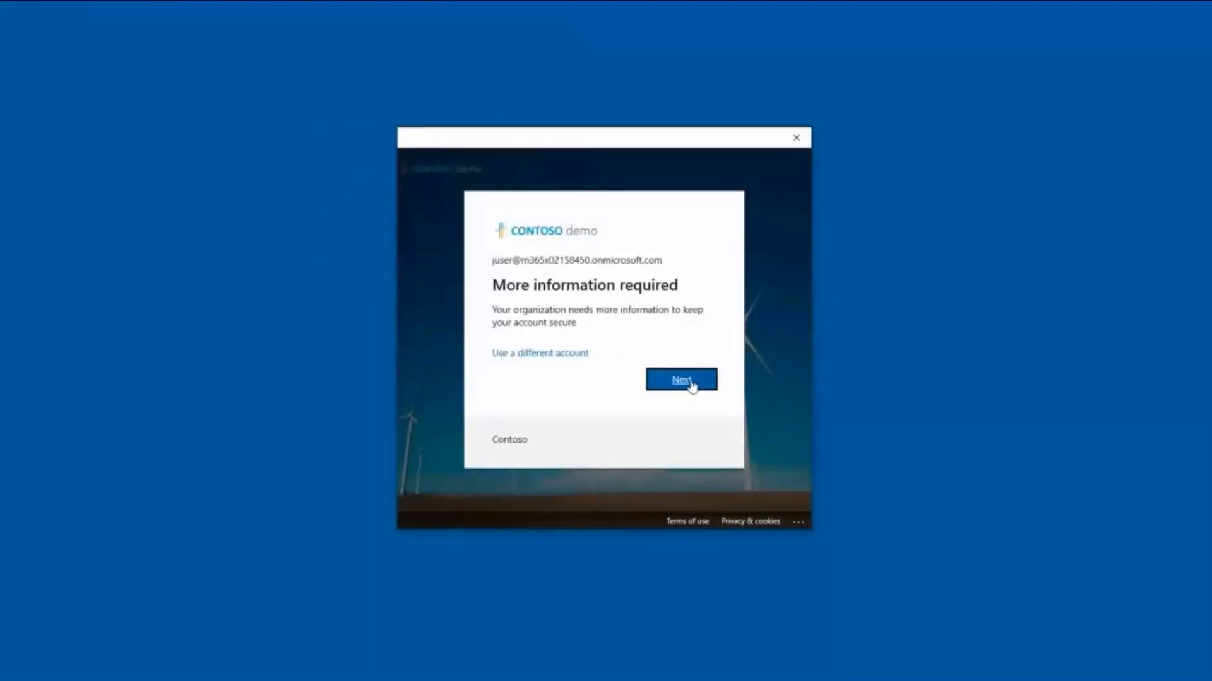
# Step: Set up Phone text-message verification as the account security method and complete the setup
pyautogui.click(689, 383)
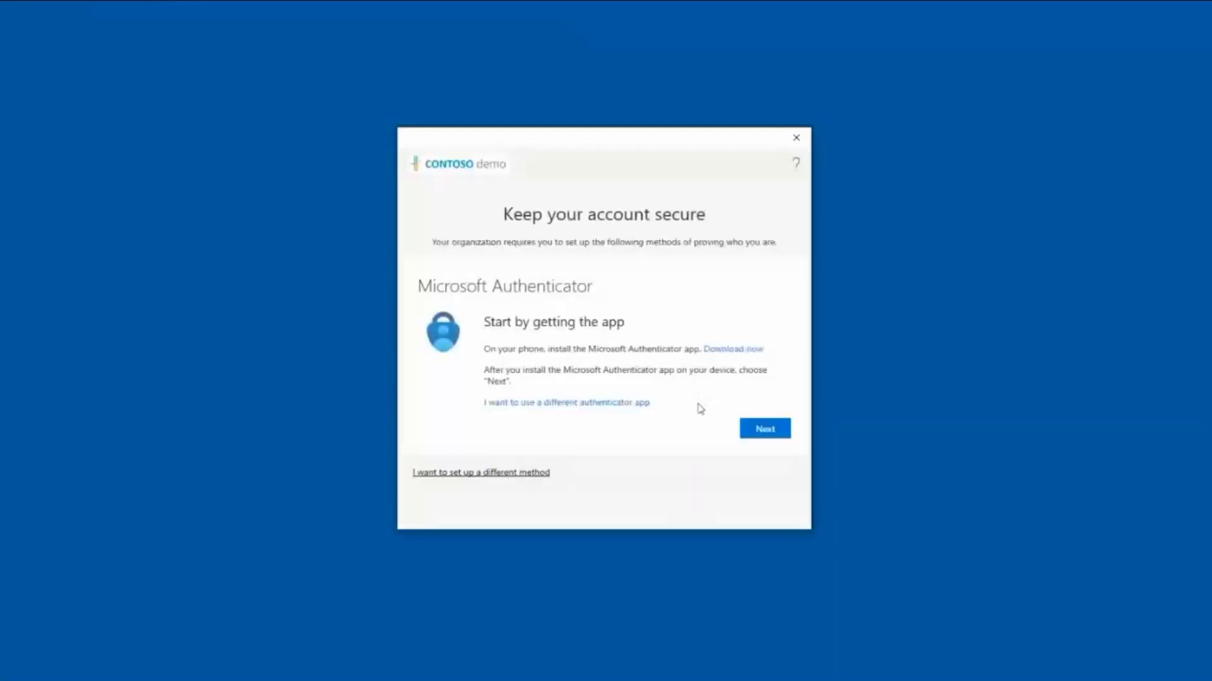
pyautogui.click(528, 479)
pyautogui.click(600, 345)
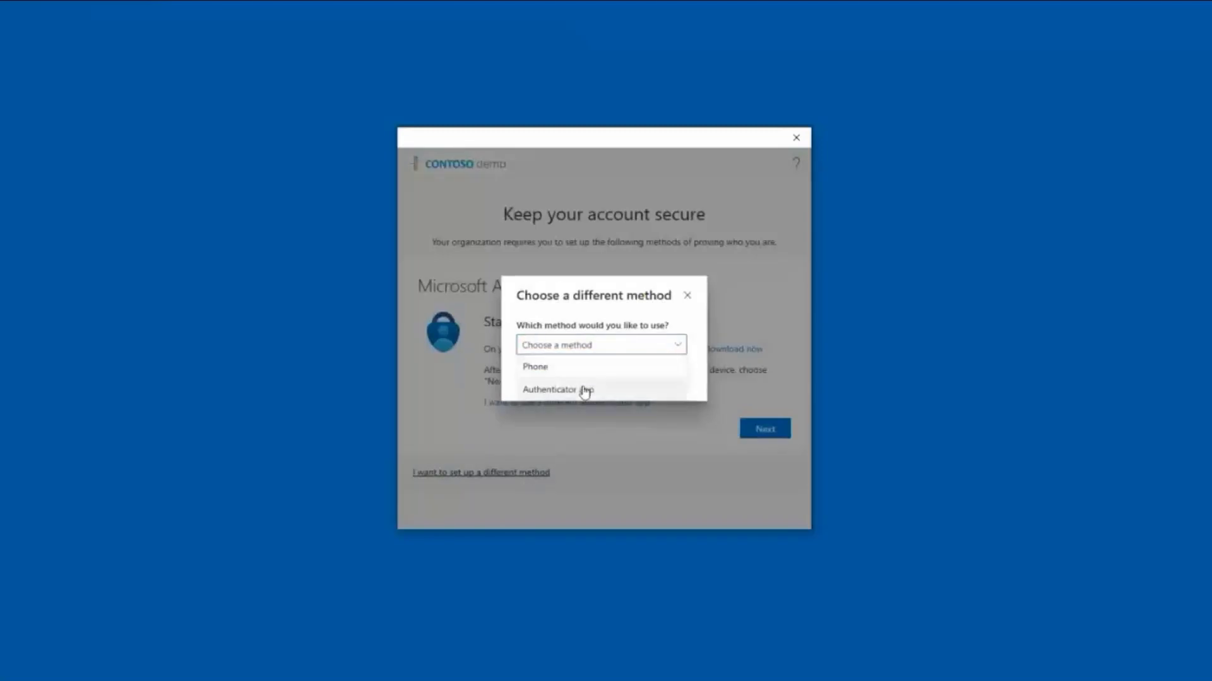
pyautogui.click(581, 372)
pyautogui.click(663, 376)
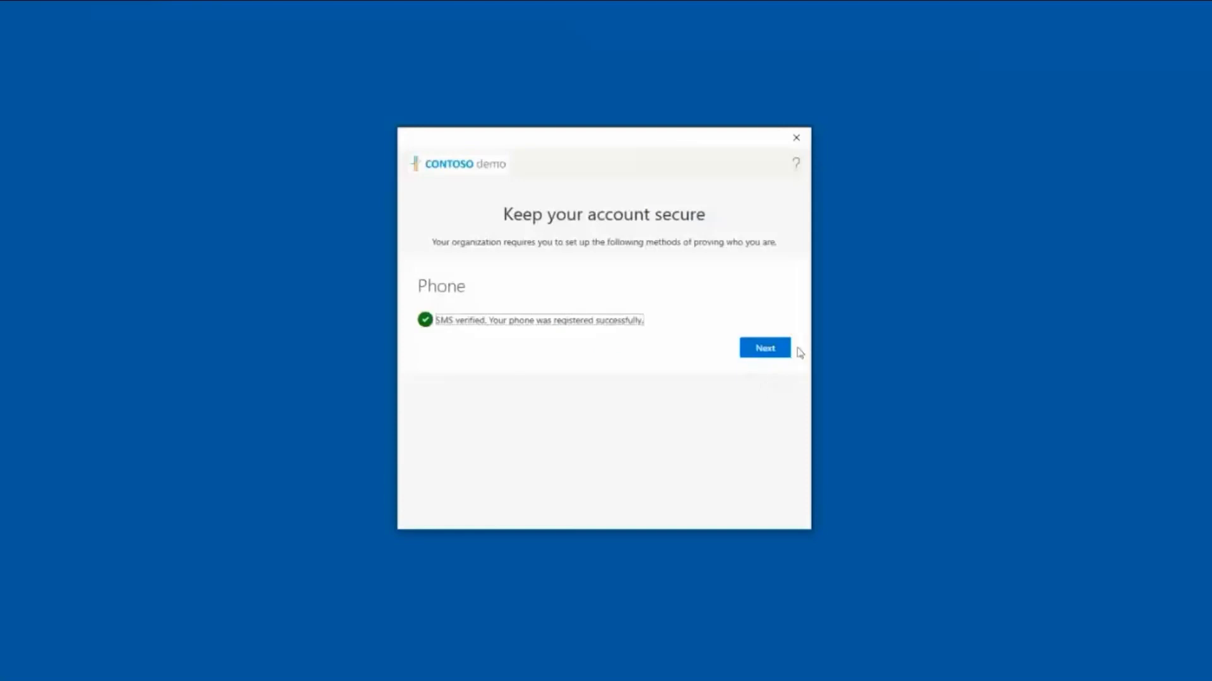
pyautogui.click(762, 348)
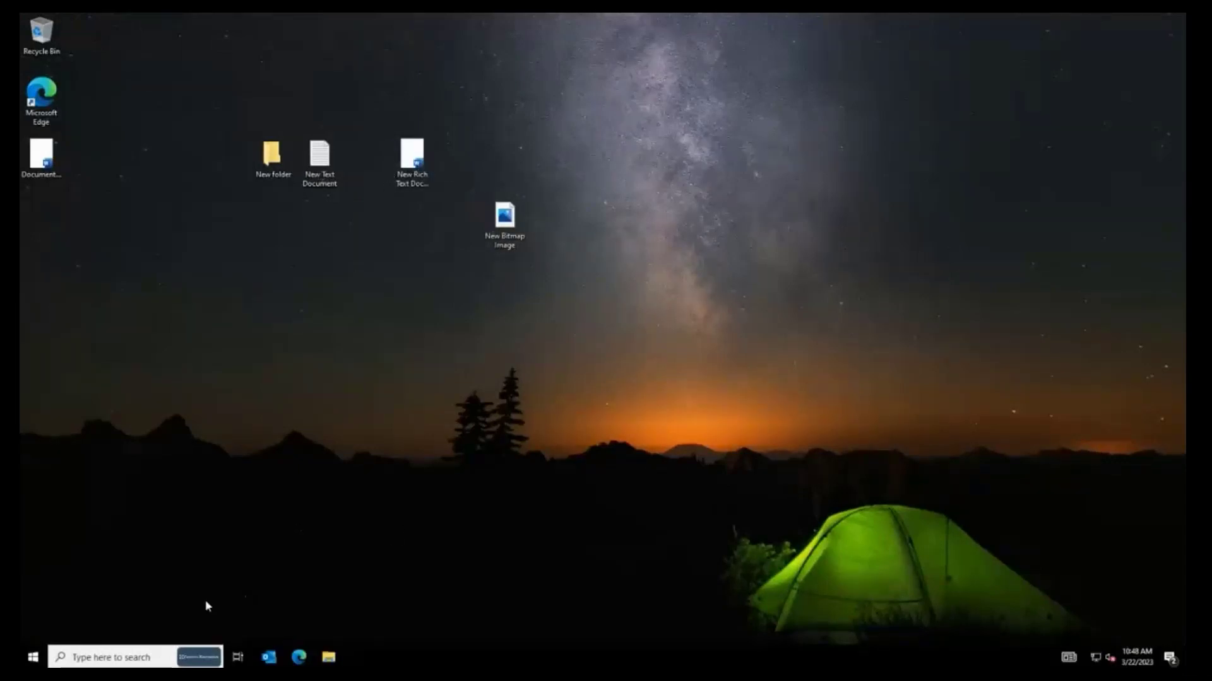
# Step: Search for cmd and launch Command Prompt
pyautogui.click(123, 657)
pyautogui.write('d')
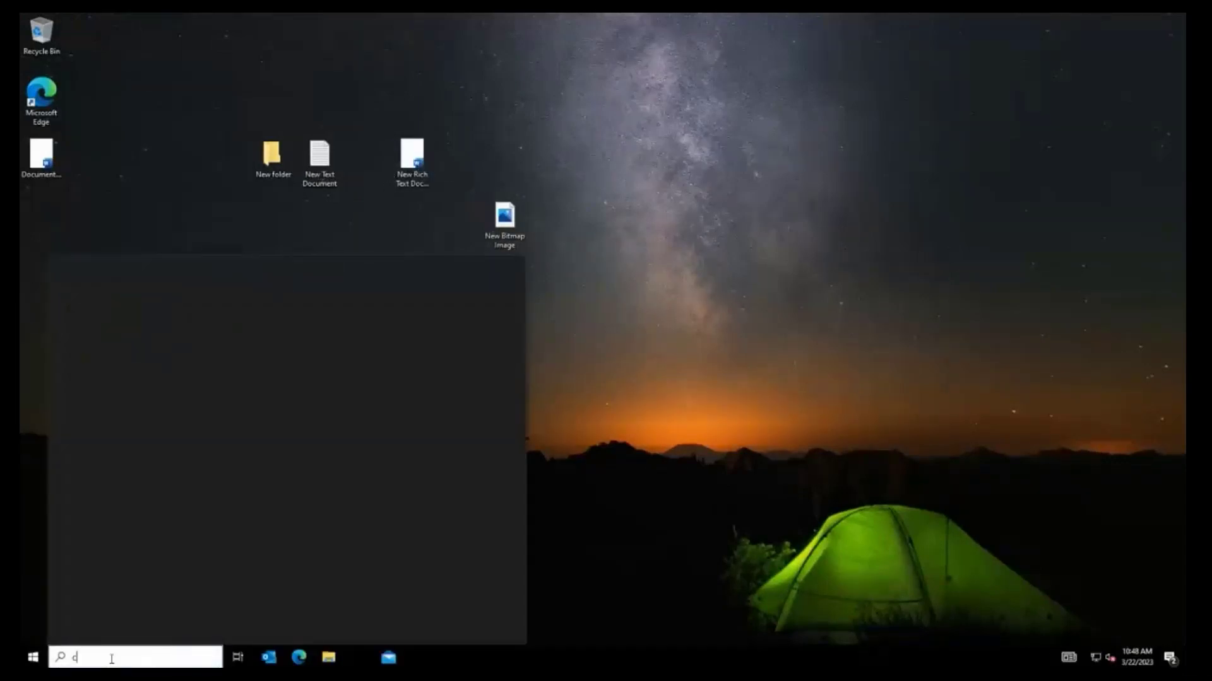
pyautogui.write('md')
pyautogui.click(380, 423)
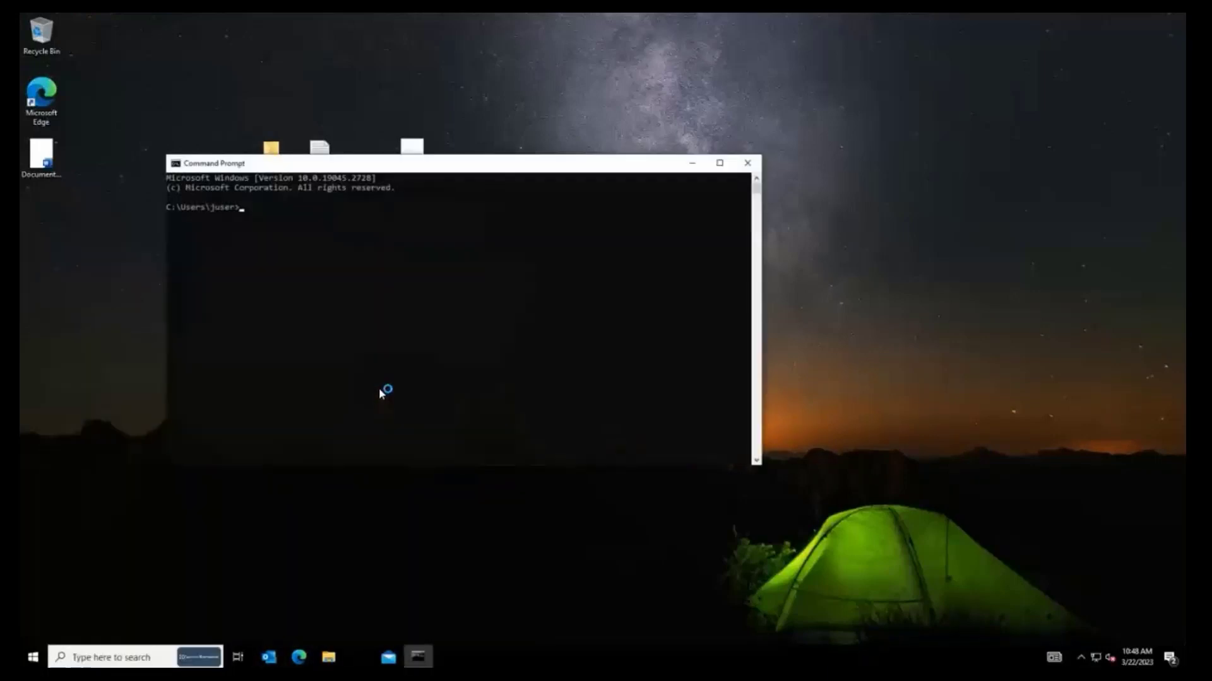
# Step: Run dsregcmd /status and scroll to Device State showing AzureAdJoined: YES and DomainJoined: NO
pyautogui.write('dsregcmd /status')
pyautogui.press('Return')
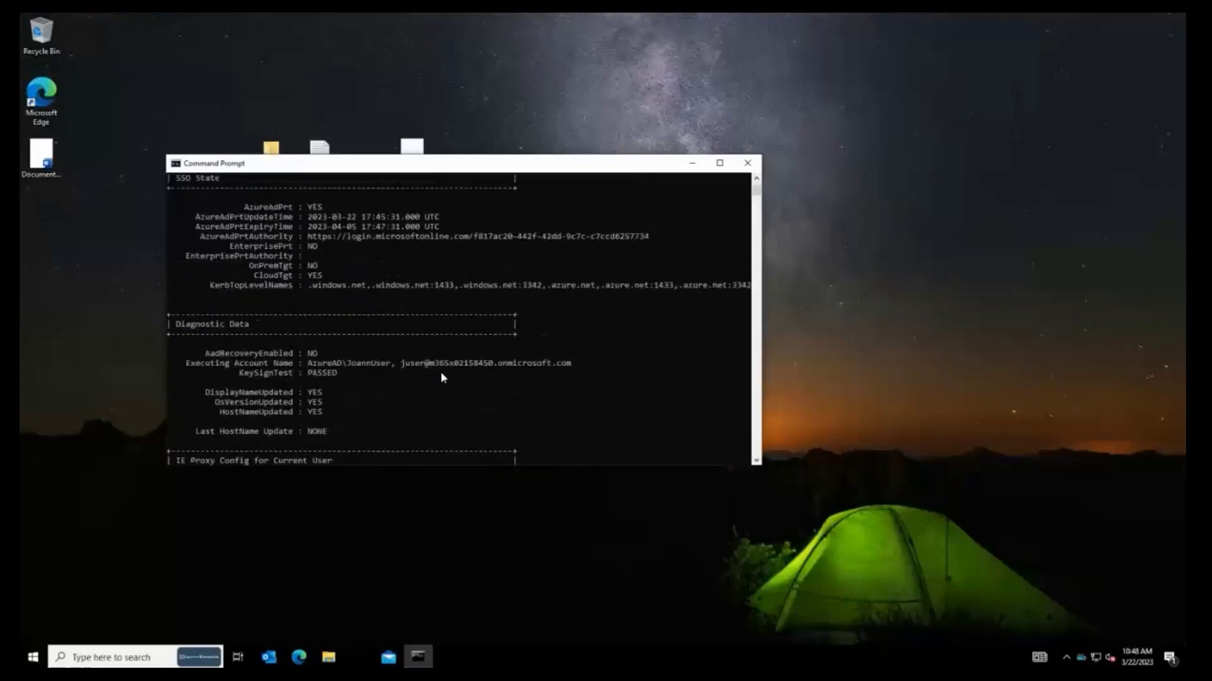
pyautogui.scroll(4, 441, 377)
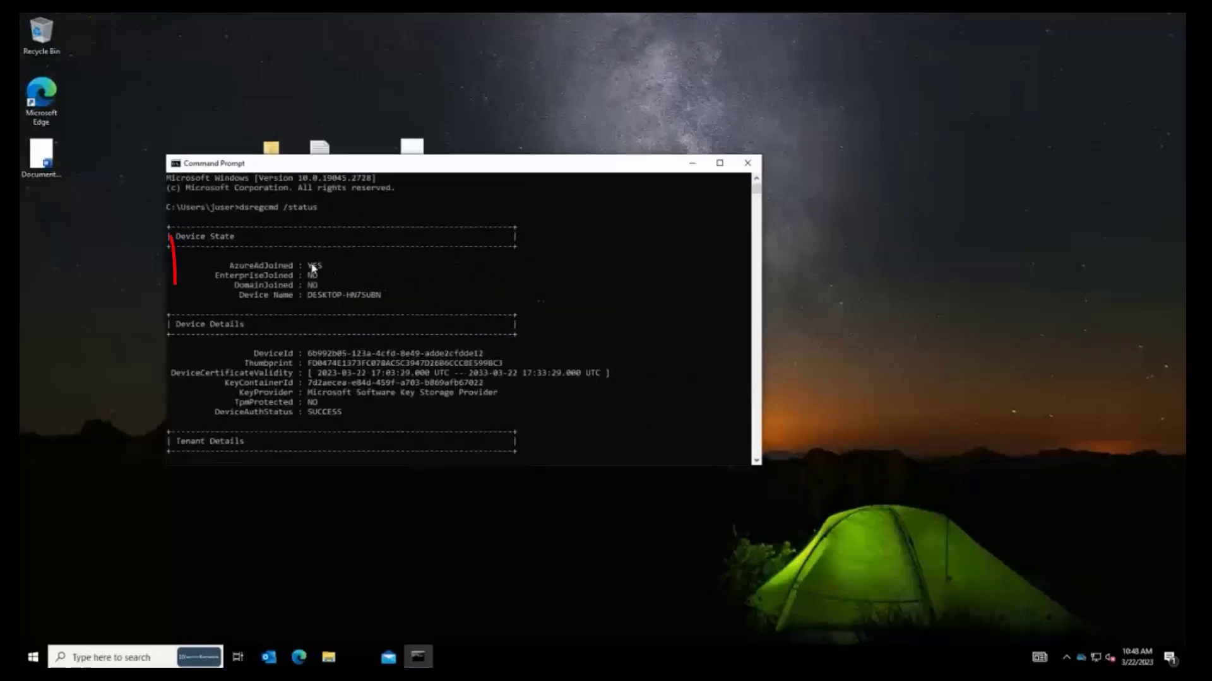